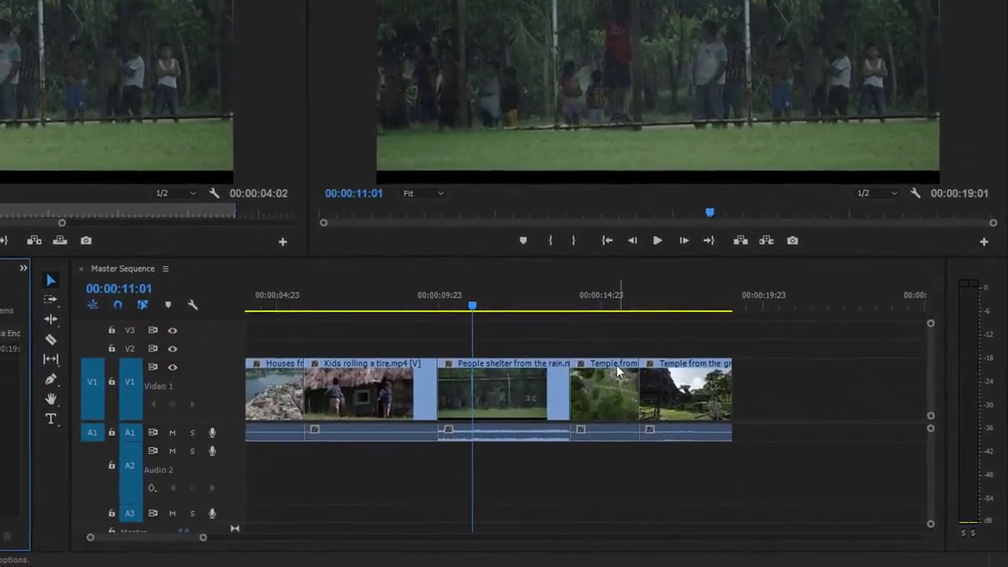
Drag 'Temple from above' onto the start of 'Kids rolling a tire' as an overwrite, leaving a gap behind
left_click(676, 412)
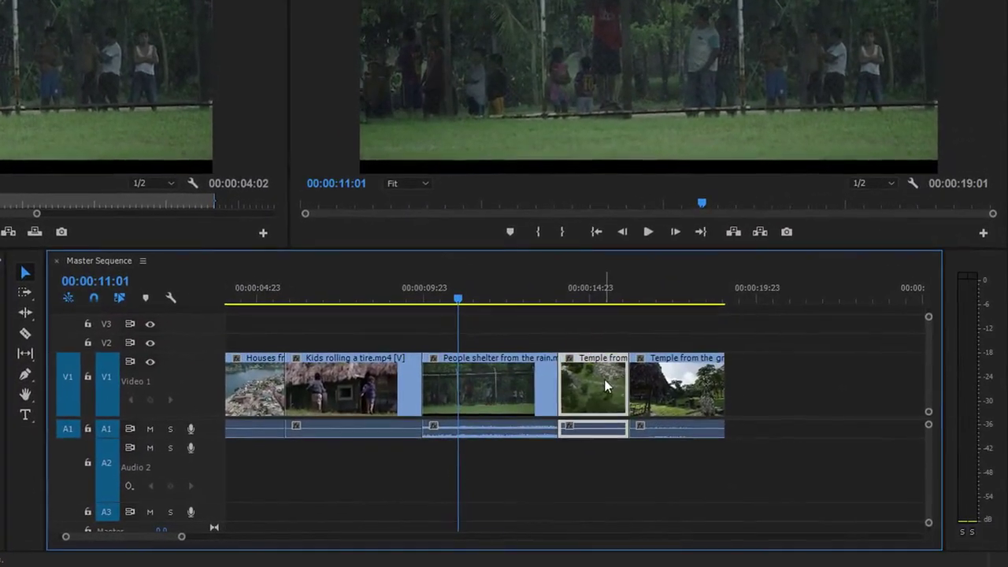
left_click(509, 379)
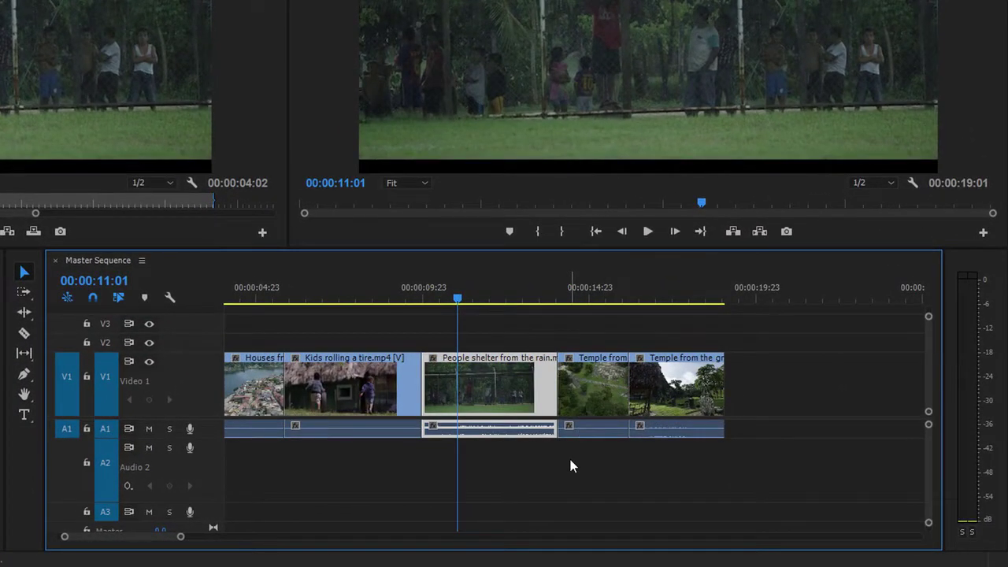
left_click(601, 391)
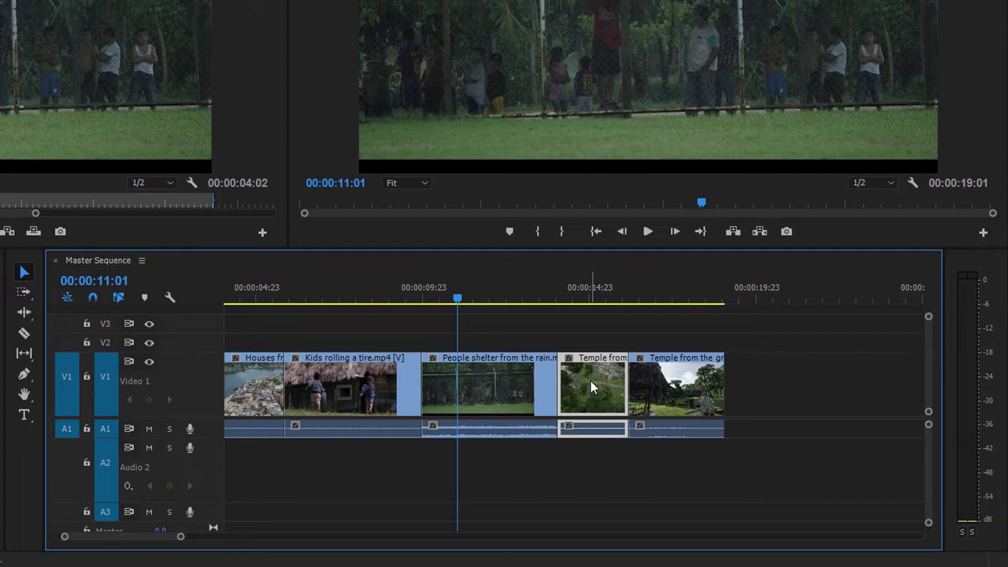
left_click_drag(583, 390, 323, 396)
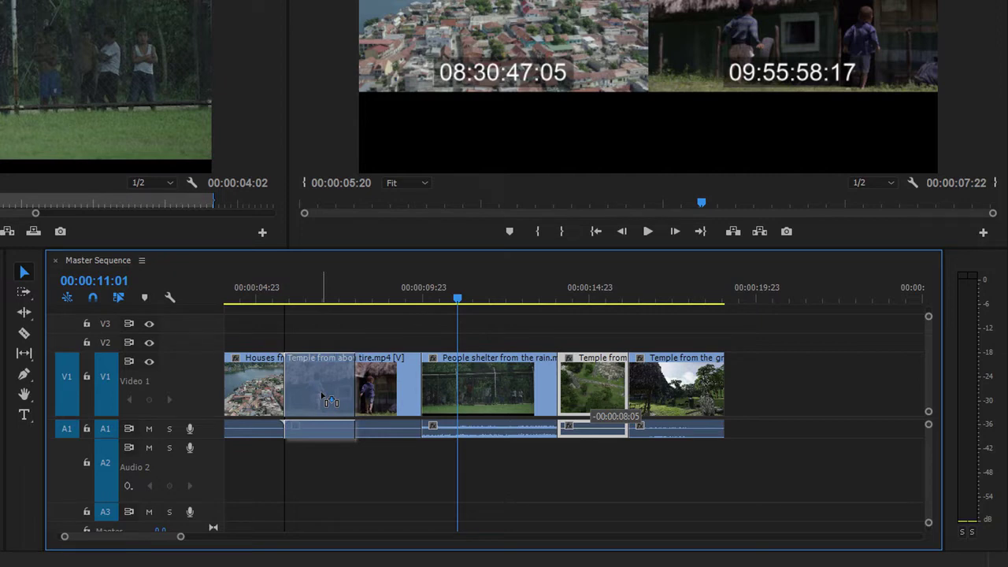
left_click_drag(322, 395, 326, 395)
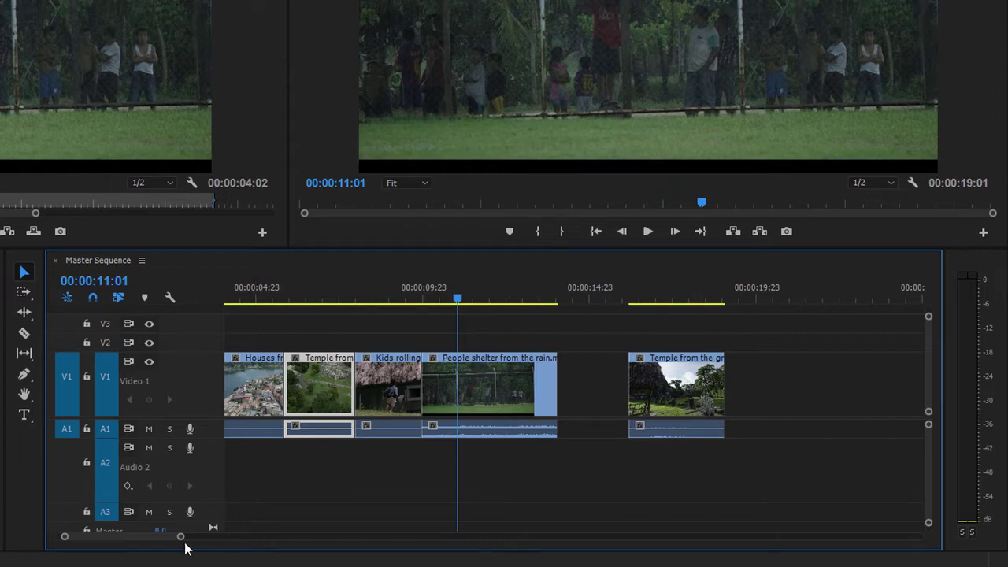
left_click_drag(180, 538, 168, 539)
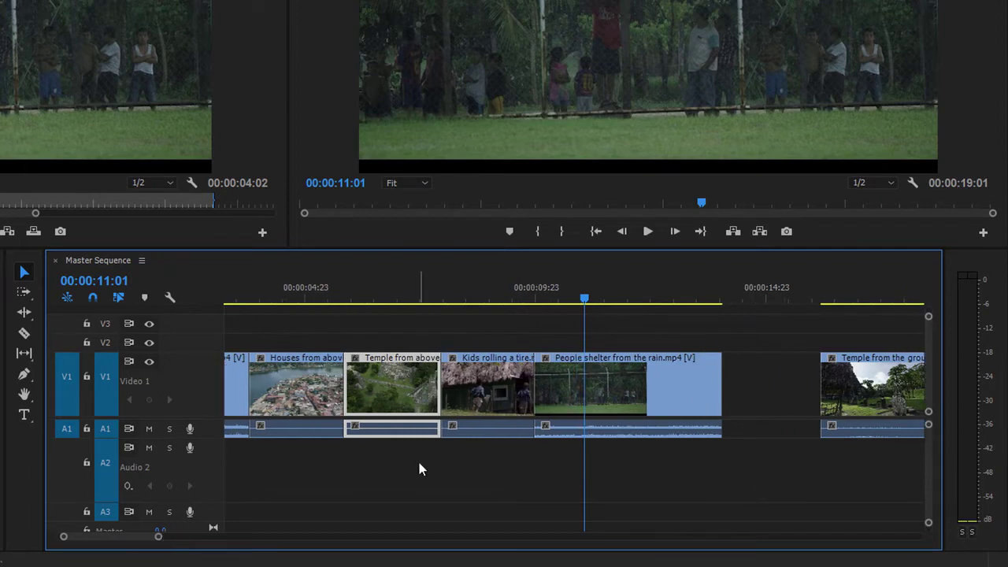
Undo the overwrite, then insert 'Temple from above' before 'Kids rolling a tire', pushing later clips right
key("ctrl+z")
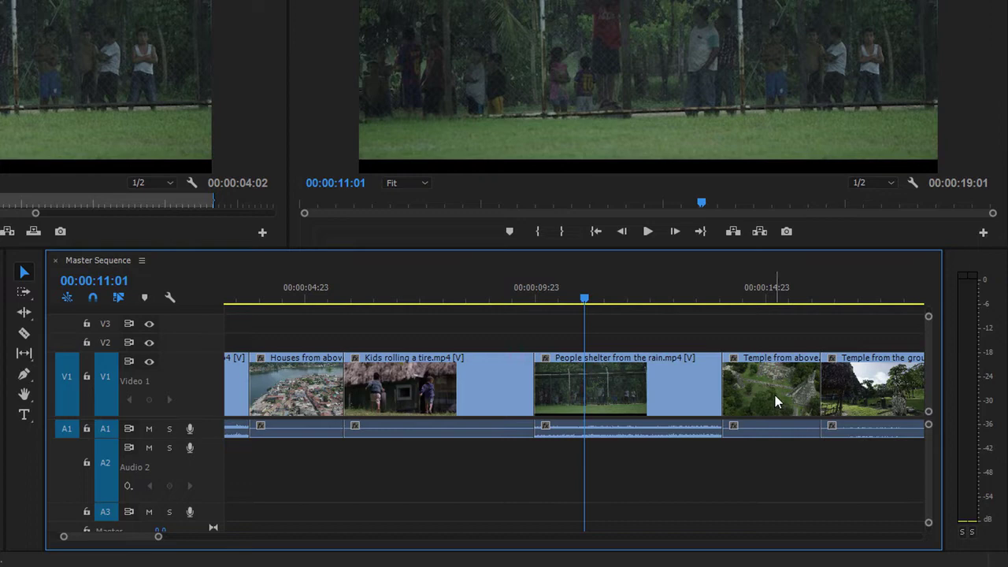
left_click_drag(776, 401, 406, 401)
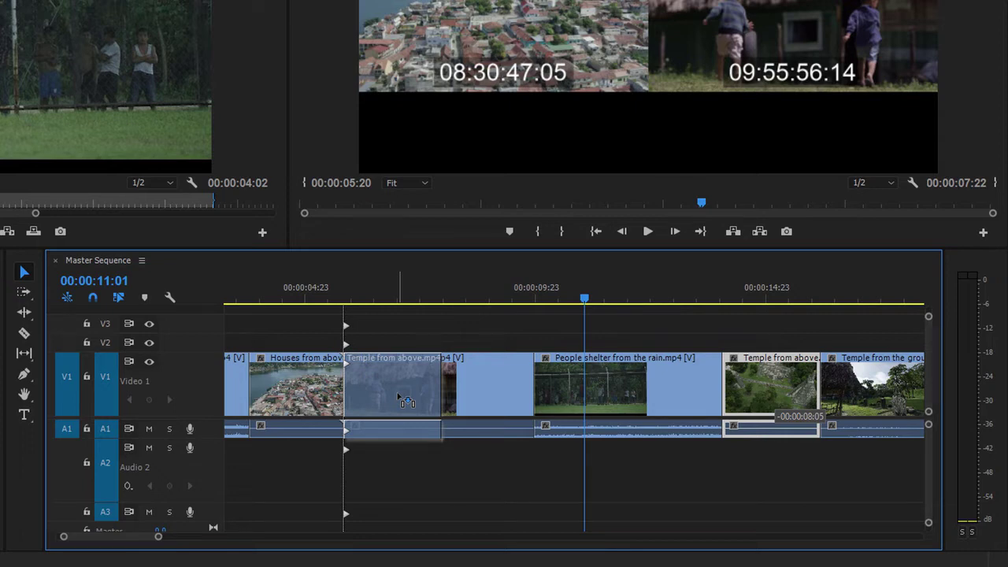
left_click_drag(406, 402, 396, 402)
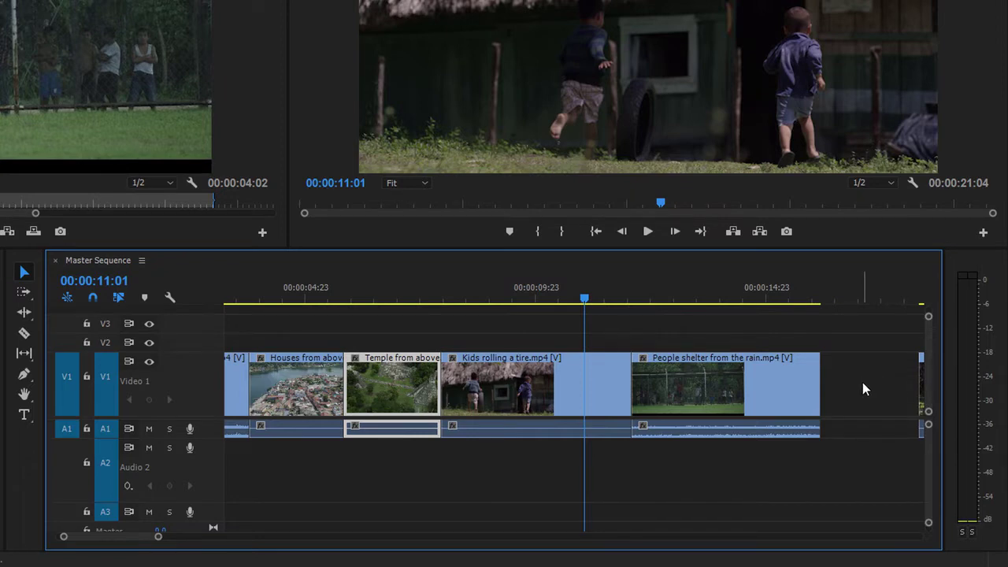
left_click(564, 383)
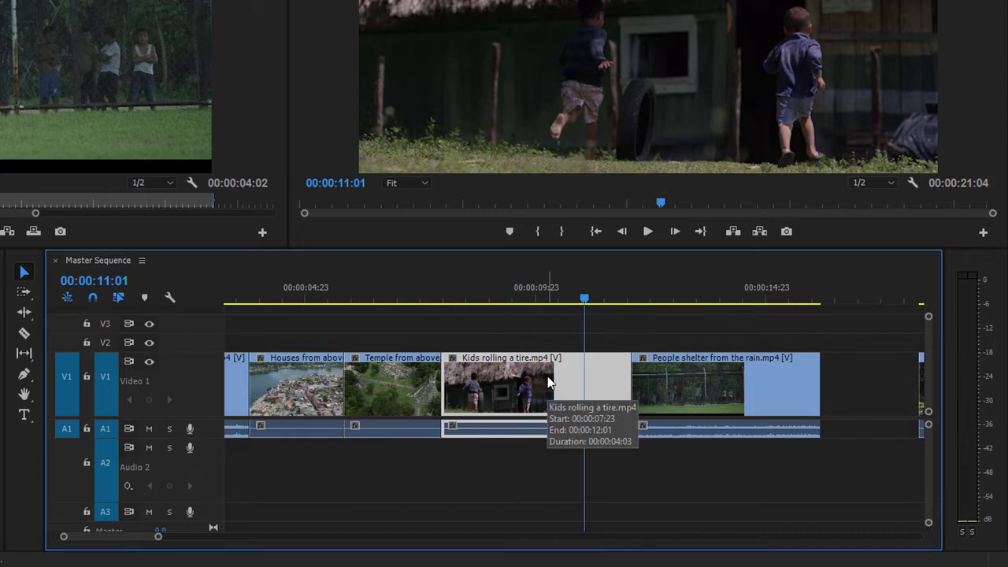
left_click(427, 378)
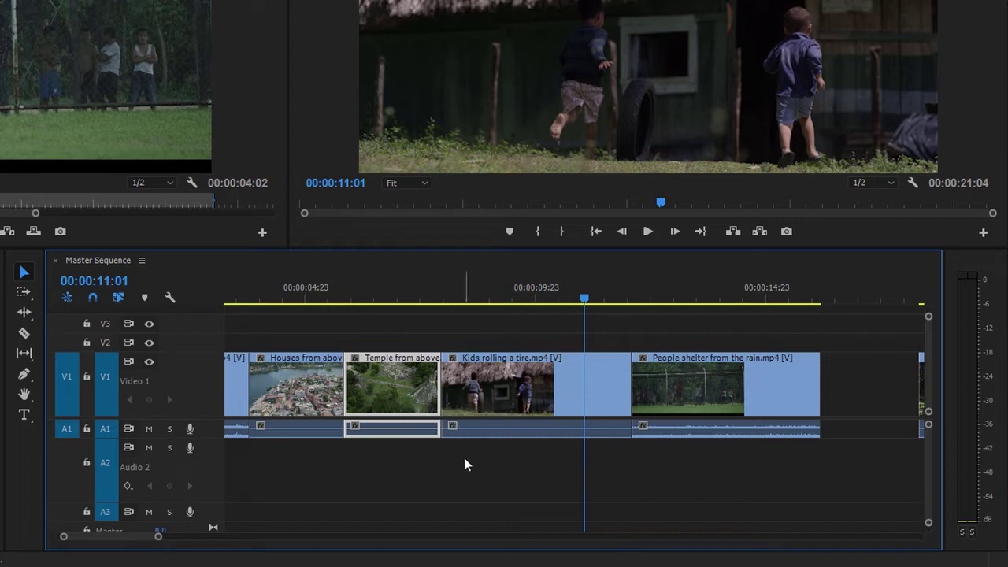
left_click(498, 408)
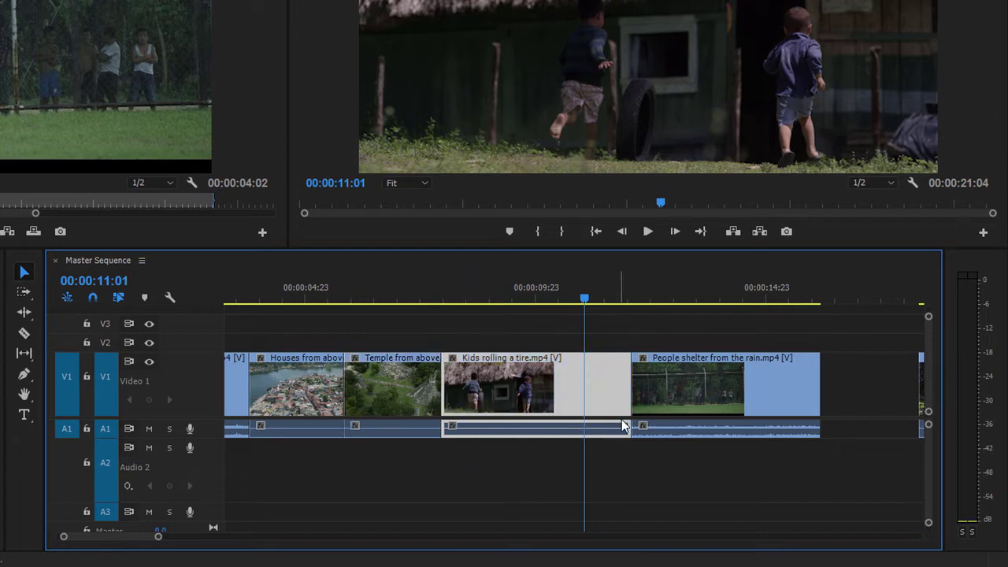
left_click(676, 399)
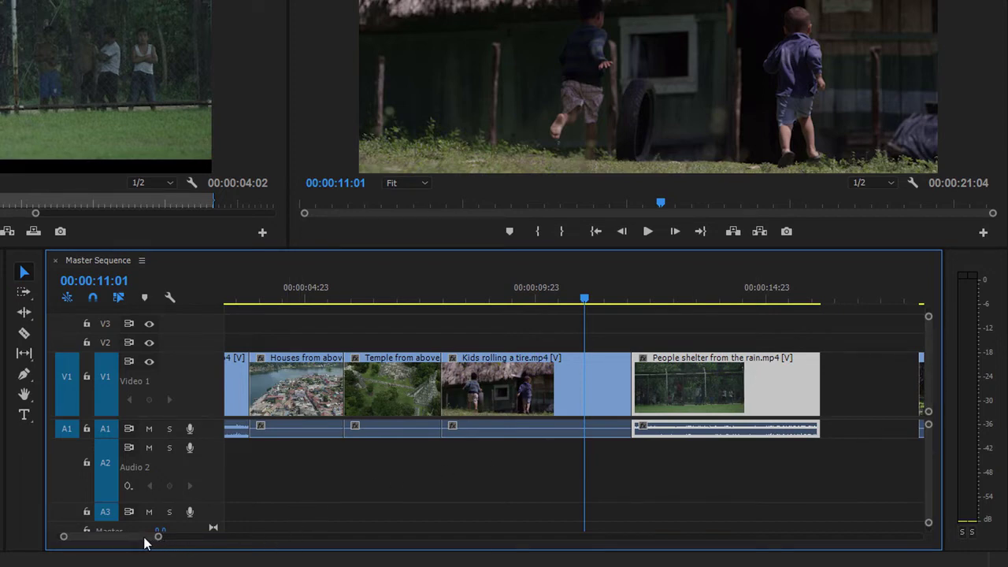
left_click_drag(145, 541, 153, 541)
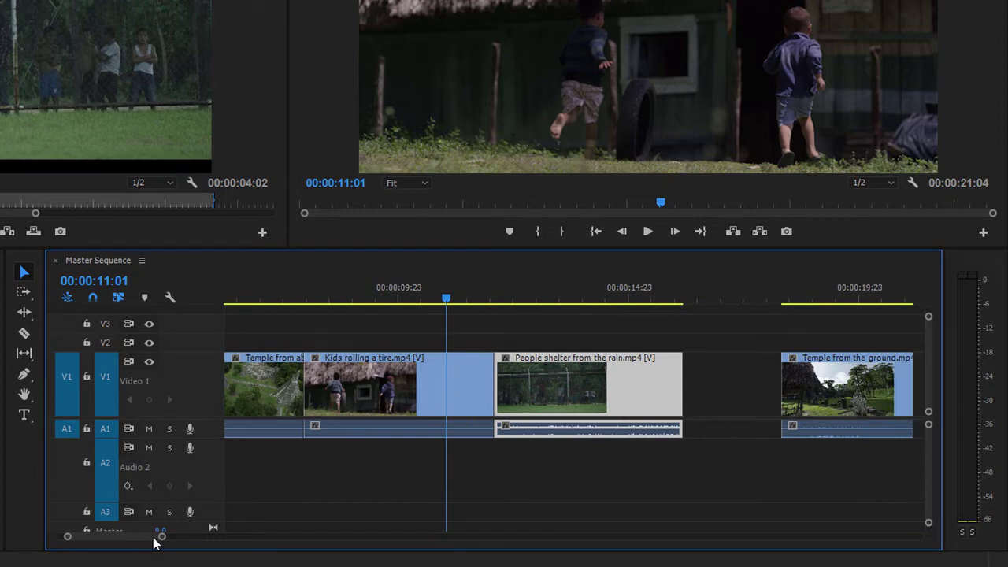
left_click(883, 375)
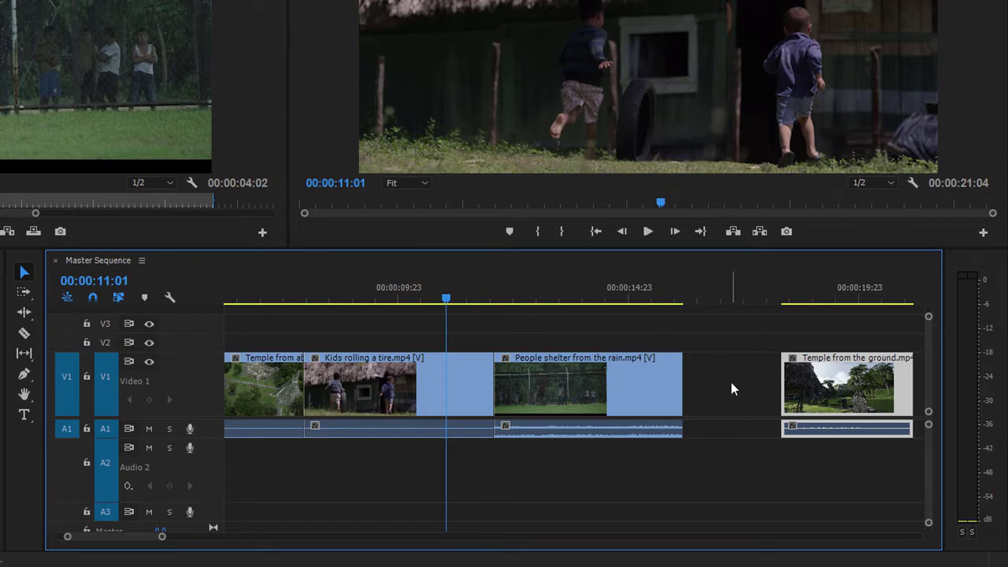
Undo the insert edit and turn off Linked Selection
key("ctrl+z")
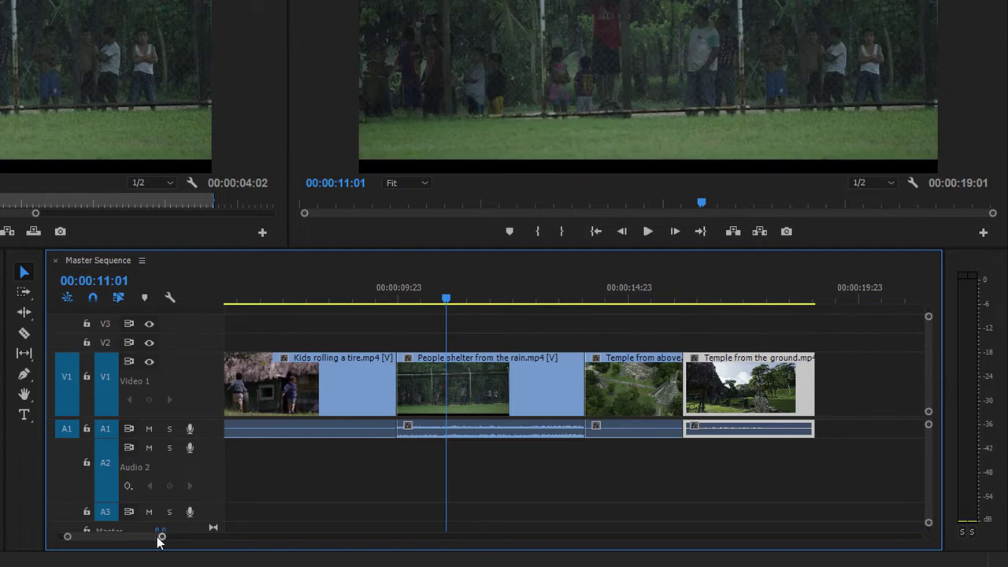
scroll(156, 541, "up", 2)
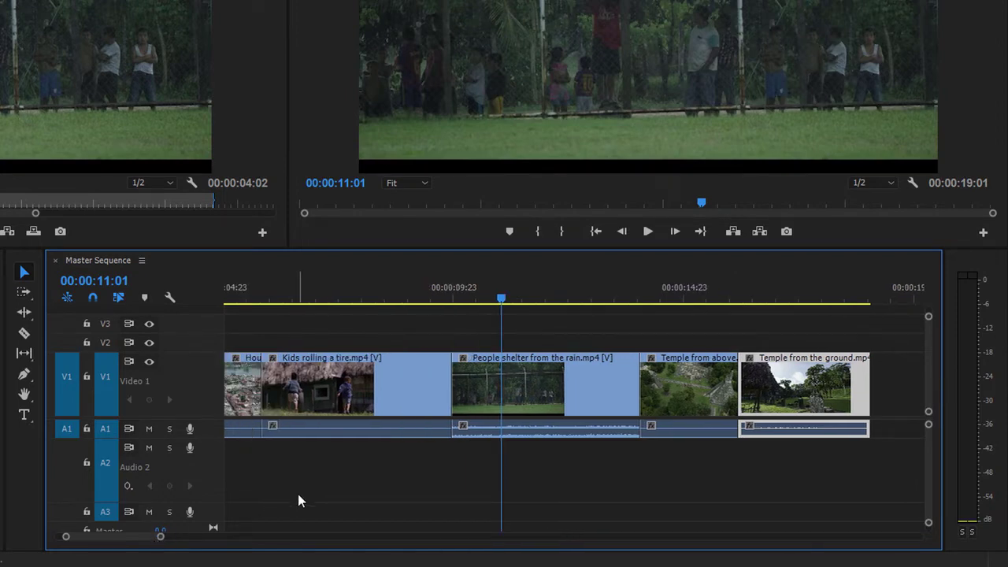
left_click(119, 297)
Select the 'Kids rolling a tire' video and audio separately, then re-enable Linked Selection and select 'People shelter from the rain'
left_click(395, 397)
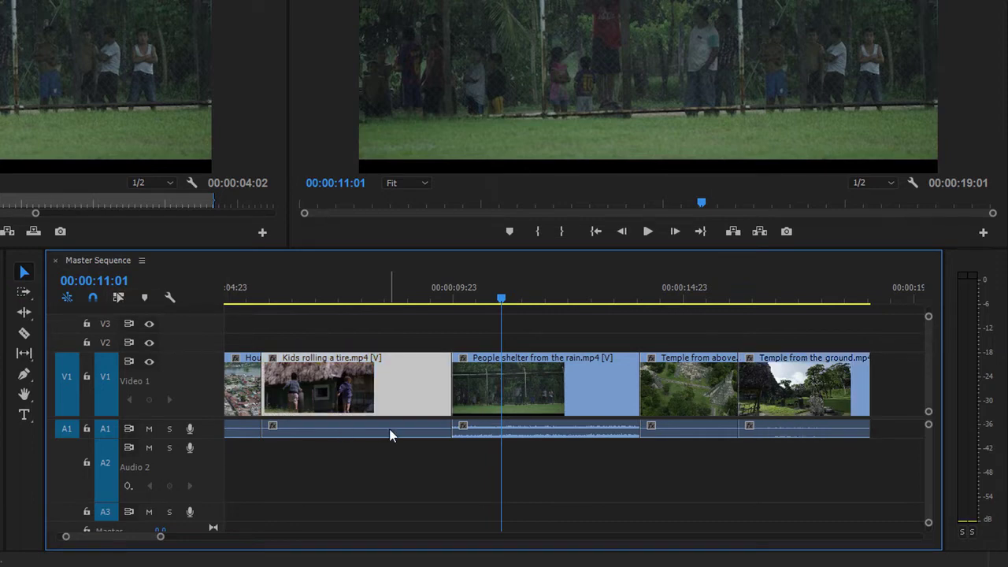
left_click(389, 428)
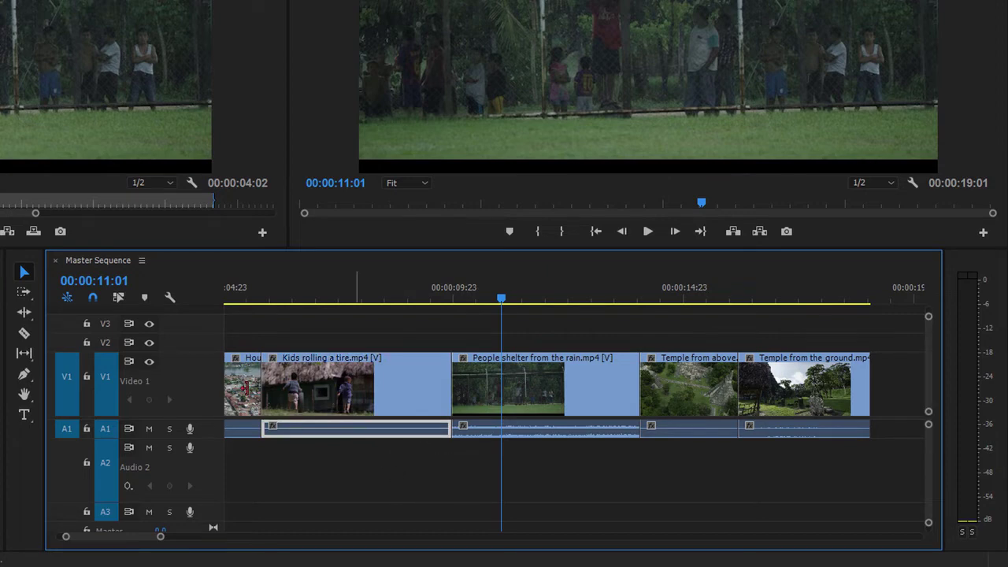
left_click(120, 297)
left_click(556, 408)
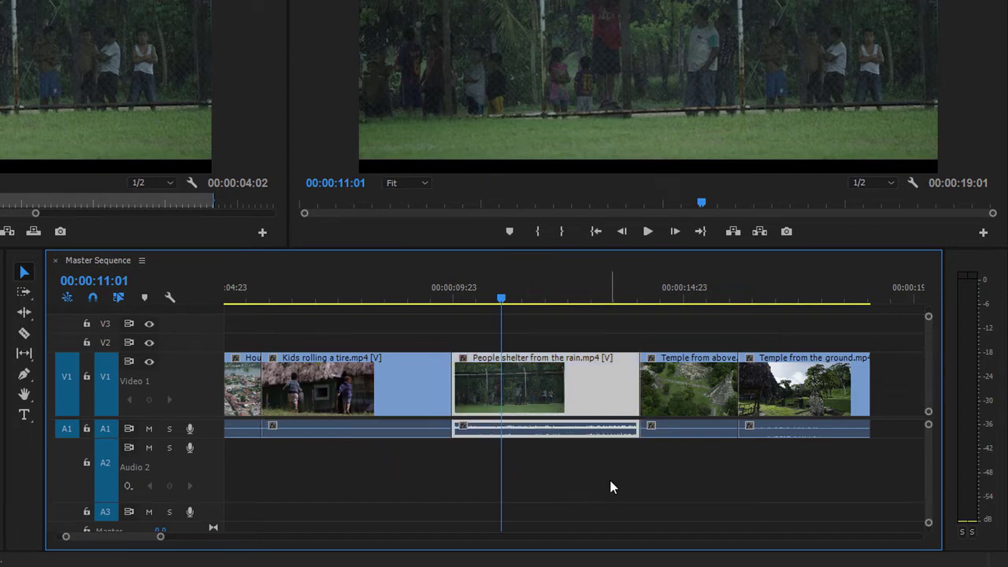
right_click(588, 395)
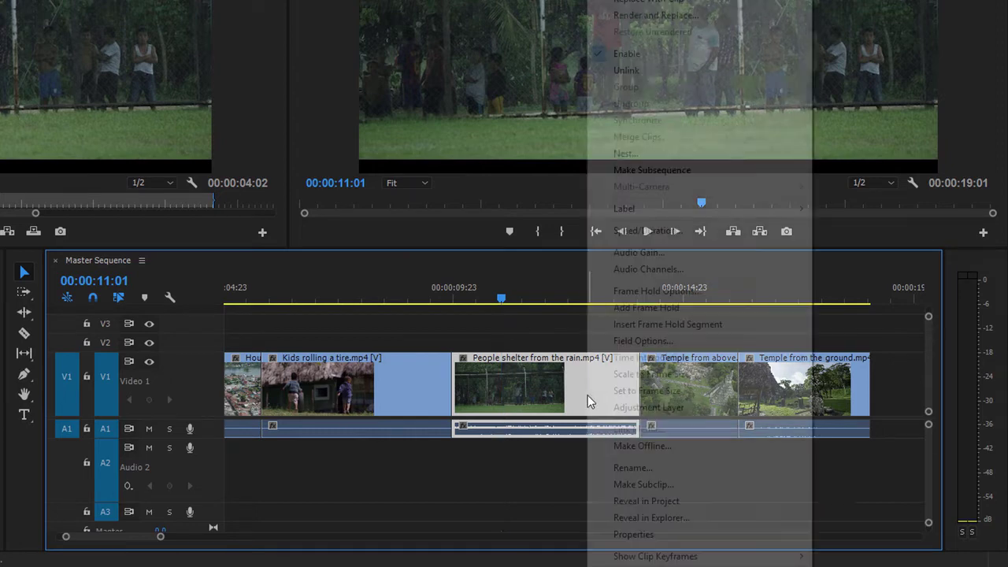
left_click(699, 72)
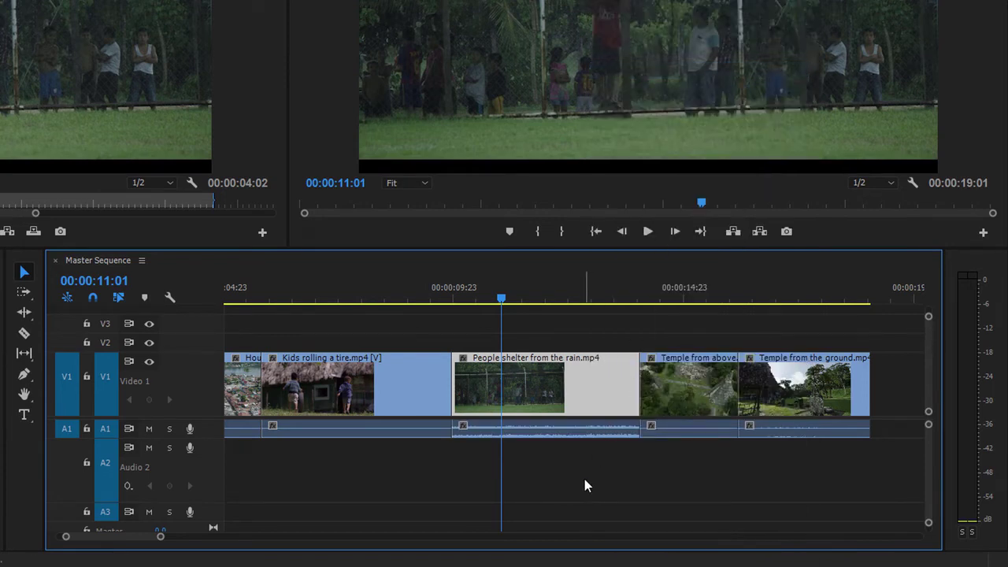
left_click_drag(597, 395, 411, 393)
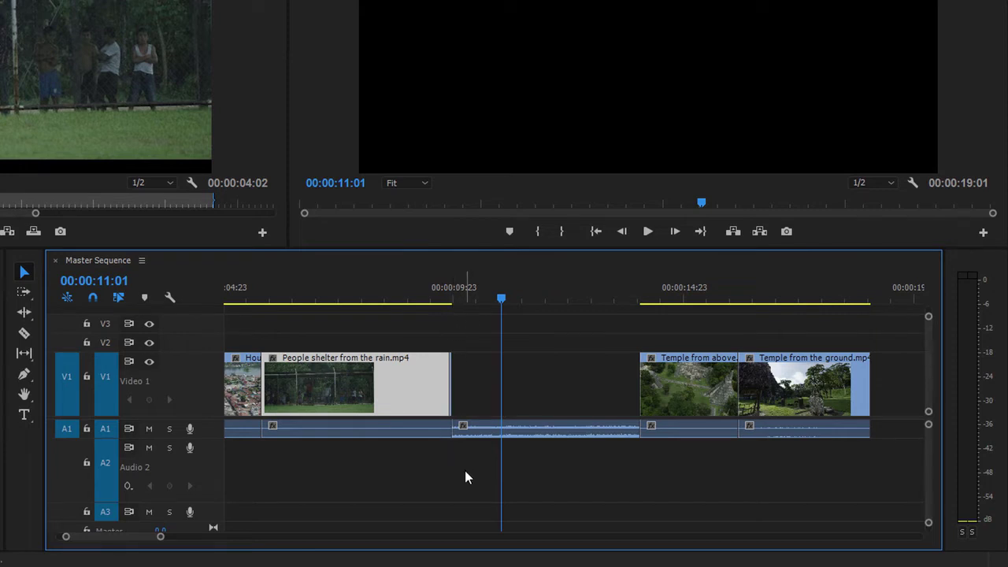
key("ctrl+z")
With Linked Selection off, marquee-select the last three V1 clips and shift them left without their audio
left_click(580, 395)
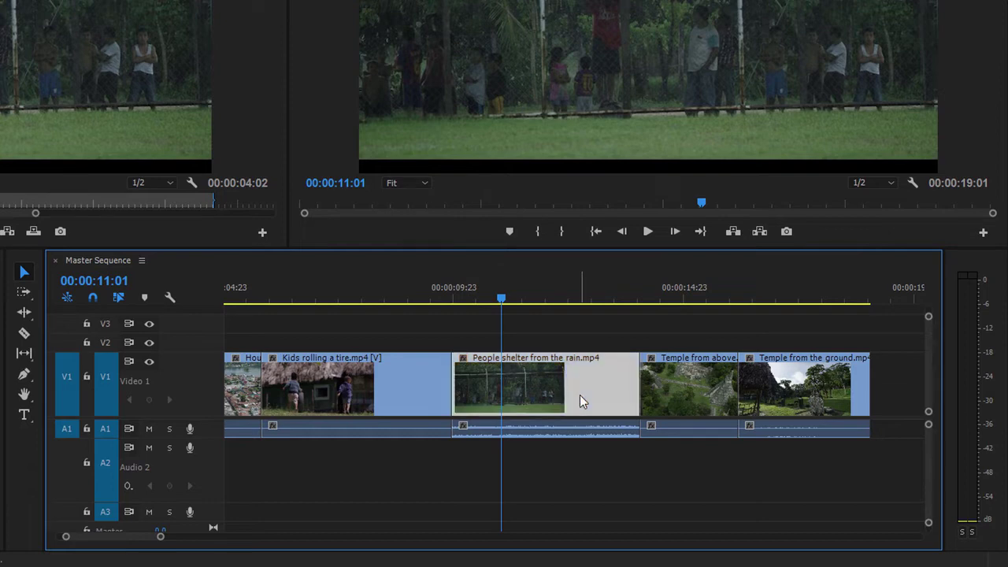
left_click(579, 433, "alt")
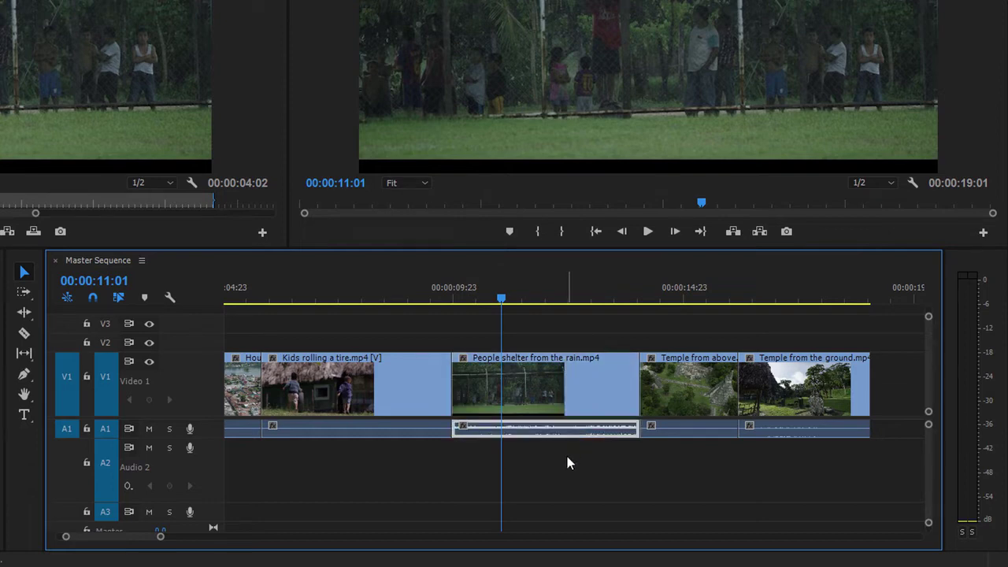
left_click(118, 298)
left_click_drag(825, 332, 553, 383)
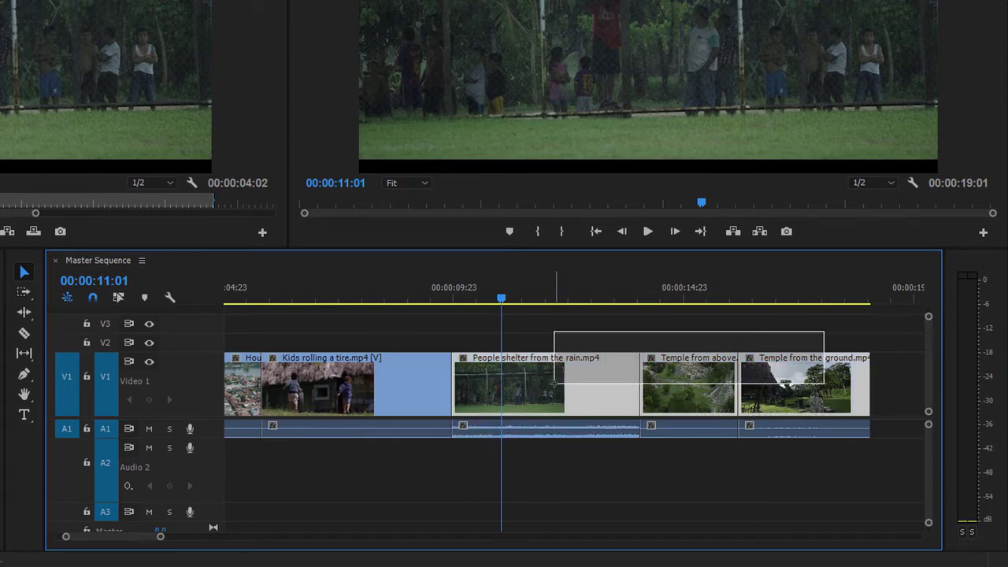
left_click_drag(554, 384, 496, 392)
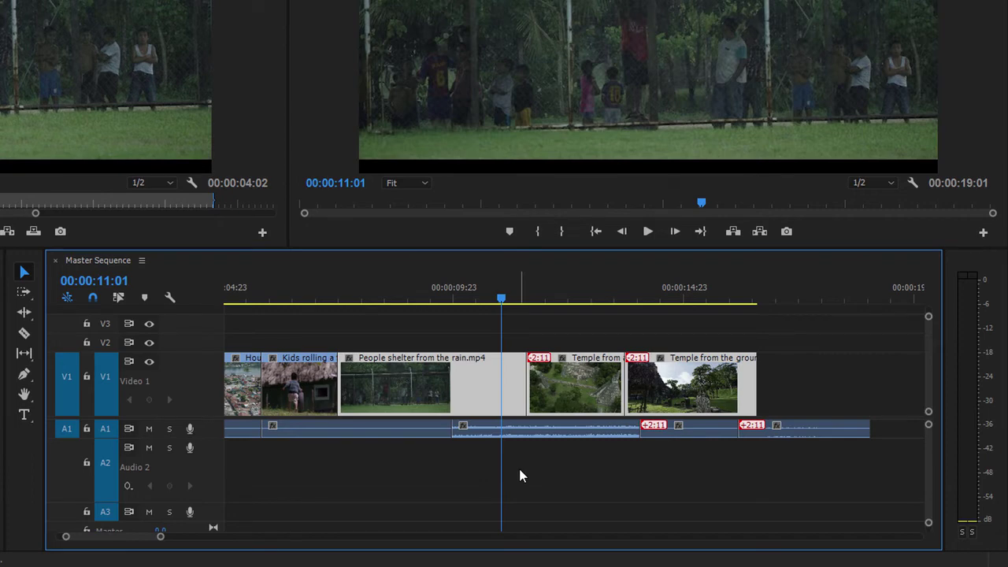
Select the People shelter and temple video and audio clips to check the +2:11 offsets
left_click(527, 431)
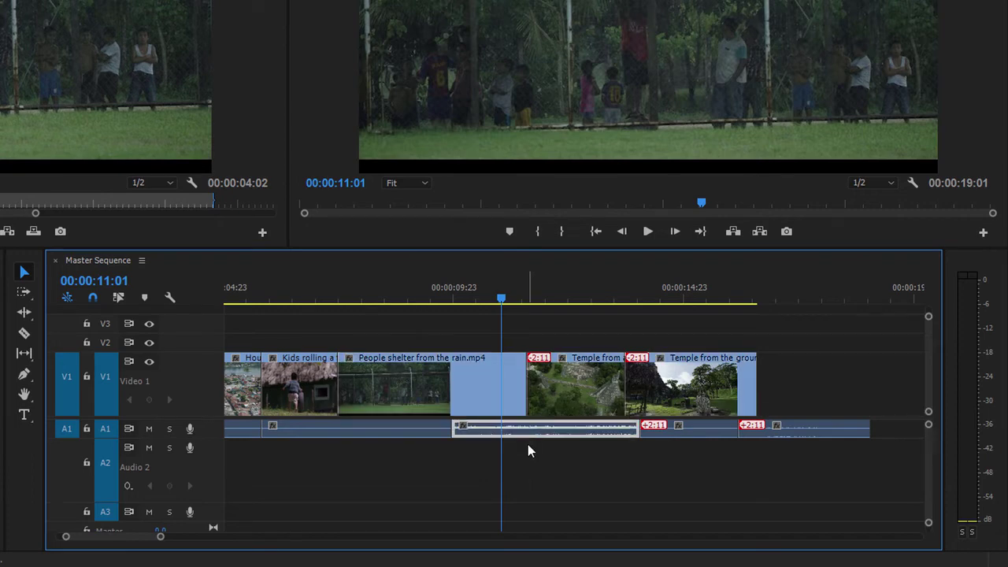
left_click(478, 392)
left_click(494, 431)
left_click(482, 406)
left_click(486, 427)
left_click(598, 391)
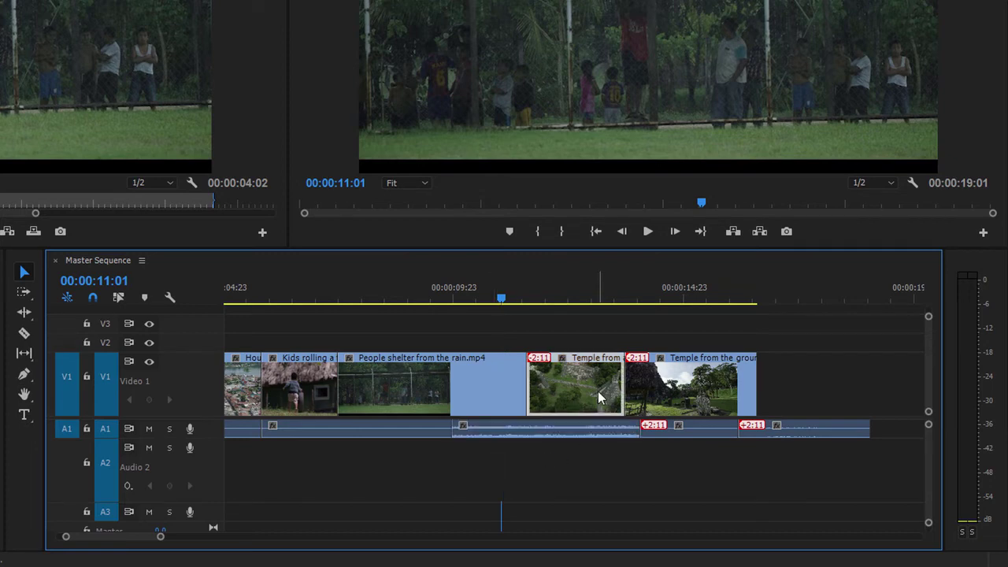
left_click(666, 398)
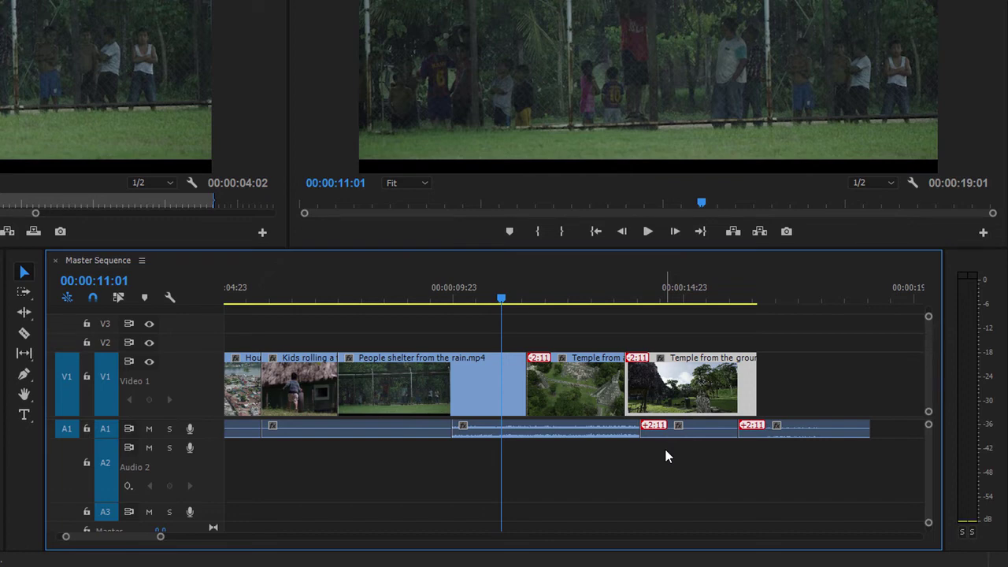
Undo the shift to resync the clips, then razor-split the 'People shelter from the rain' video
key("ctrl+z")
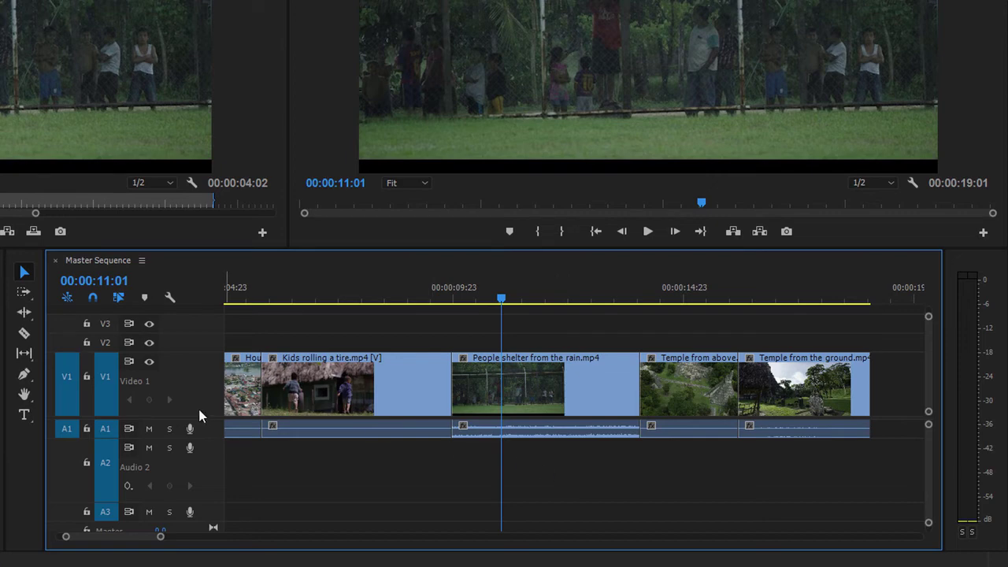
left_click(25, 334)
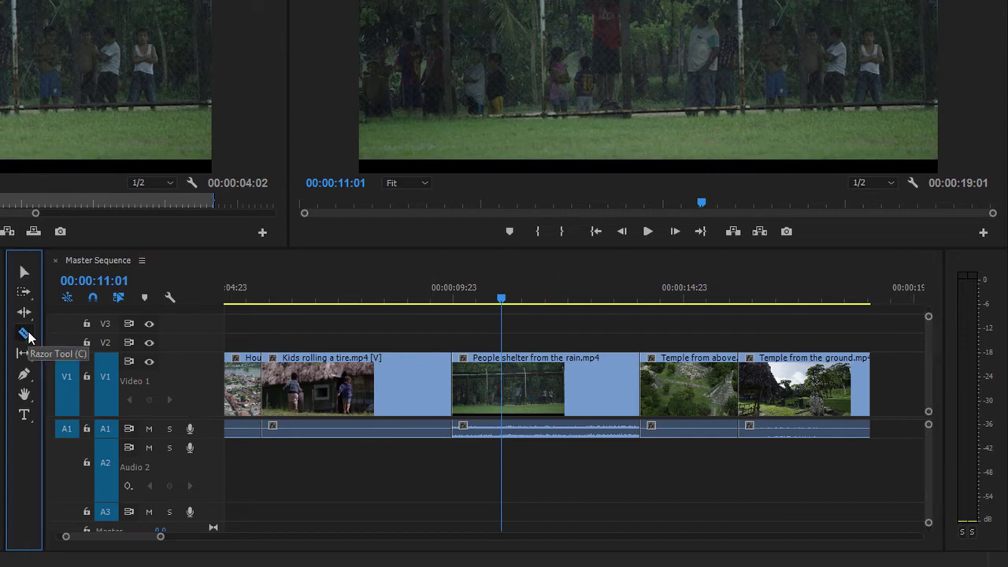
left_click(544, 386)
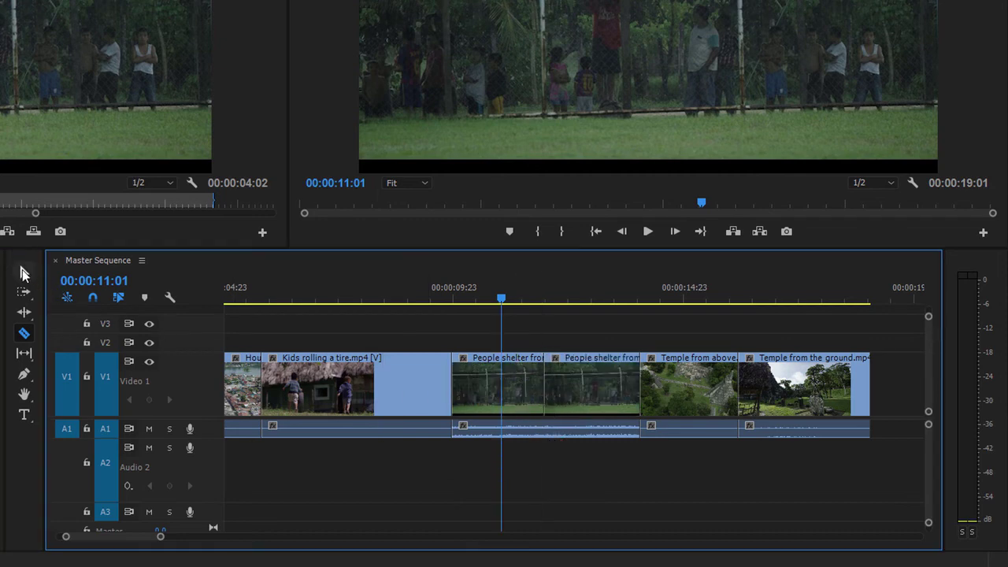
Move the first People shelter piece to just after the opening clip
left_click(24, 273)
left_click(464, 410)
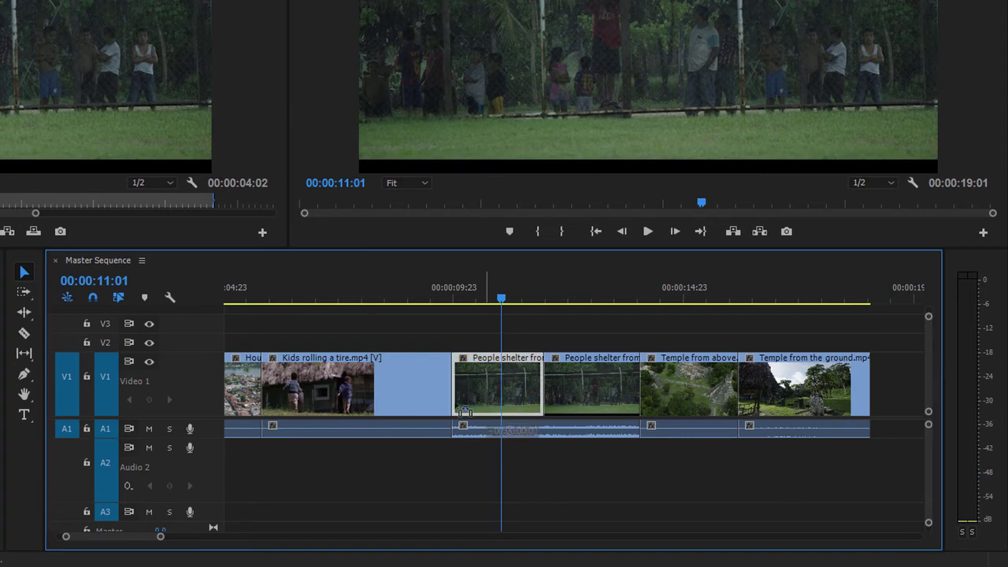
left_click_drag(464, 409, 276, 411)
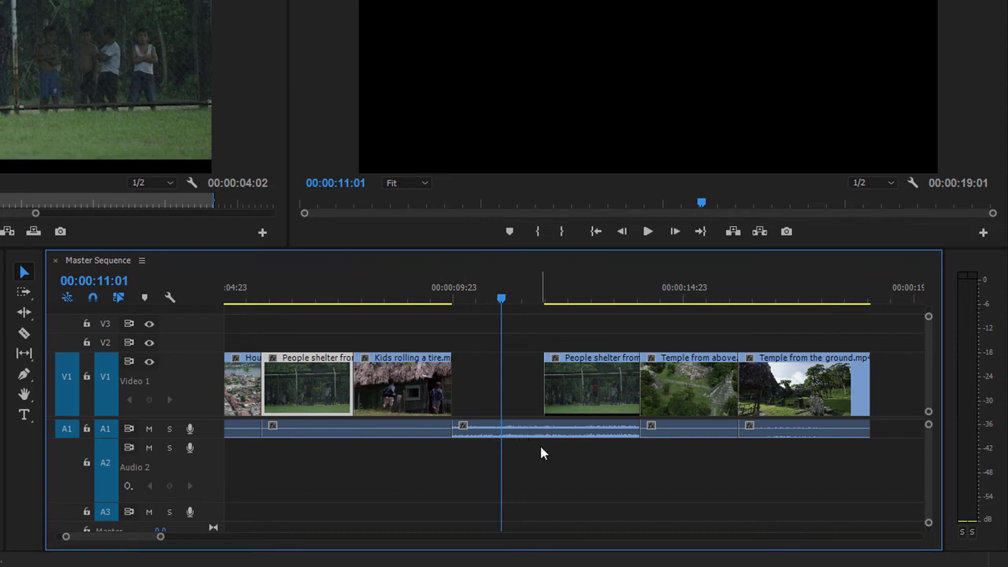
Undo the move and split, then link the People shelter video with its audio
key("ctrl+z")
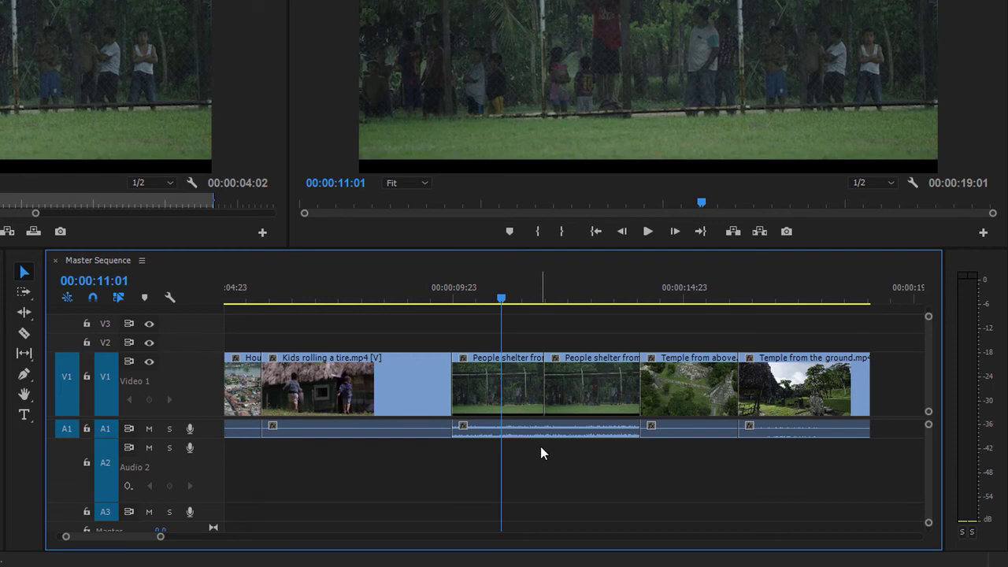
key("ctrl+z")
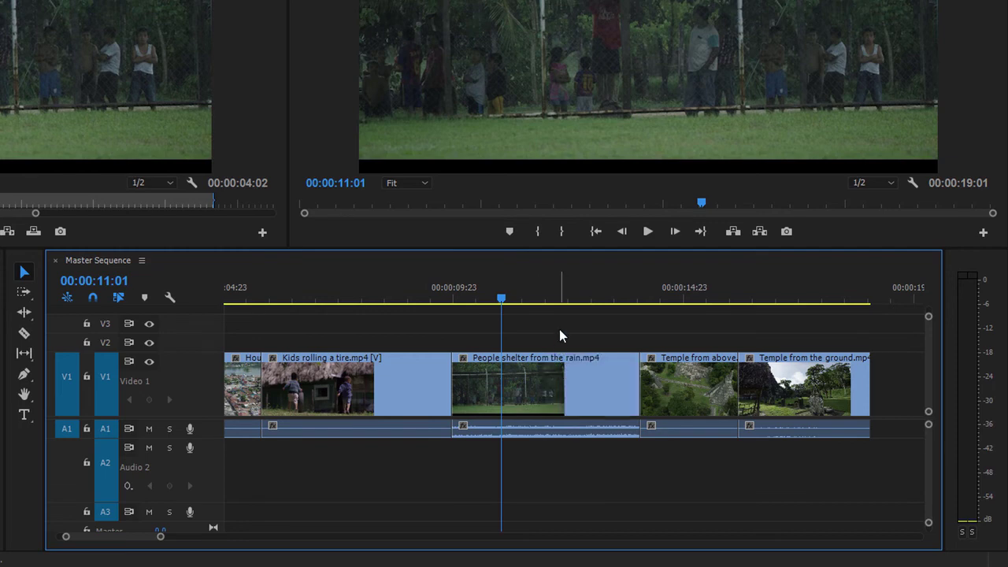
left_click(570, 396)
left_click_drag(559, 329, 581, 476)
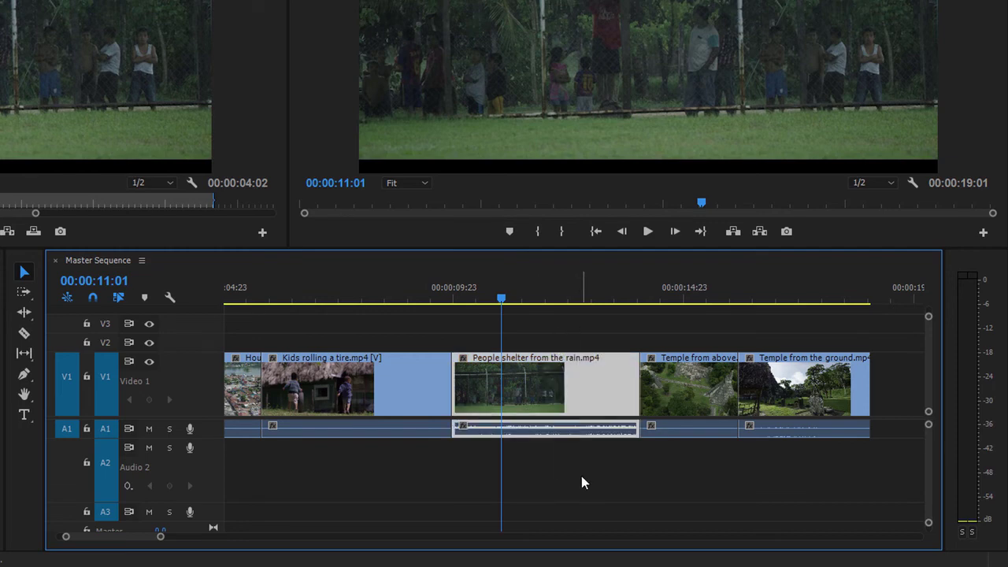
right_click(584, 387)
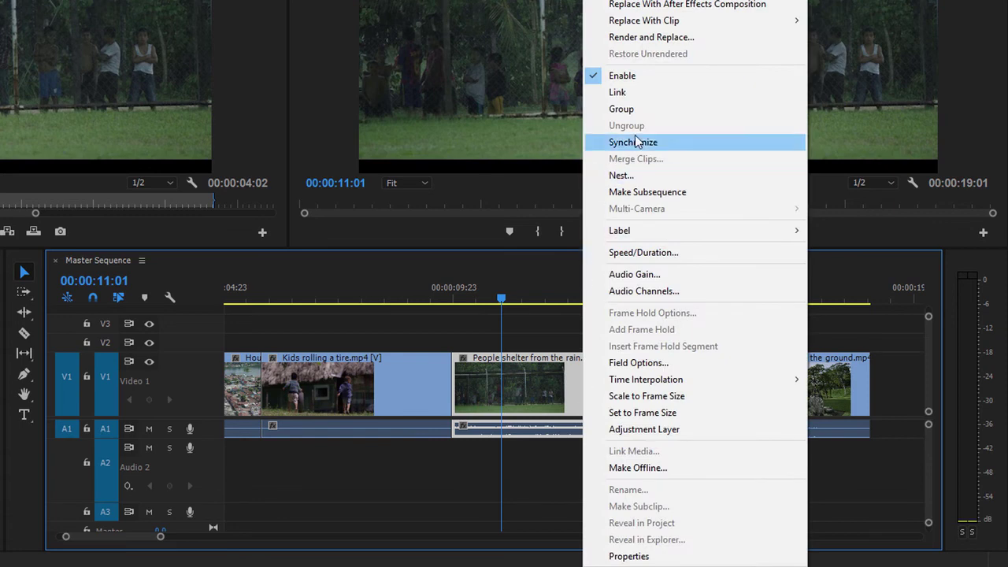
left_click(676, 93)
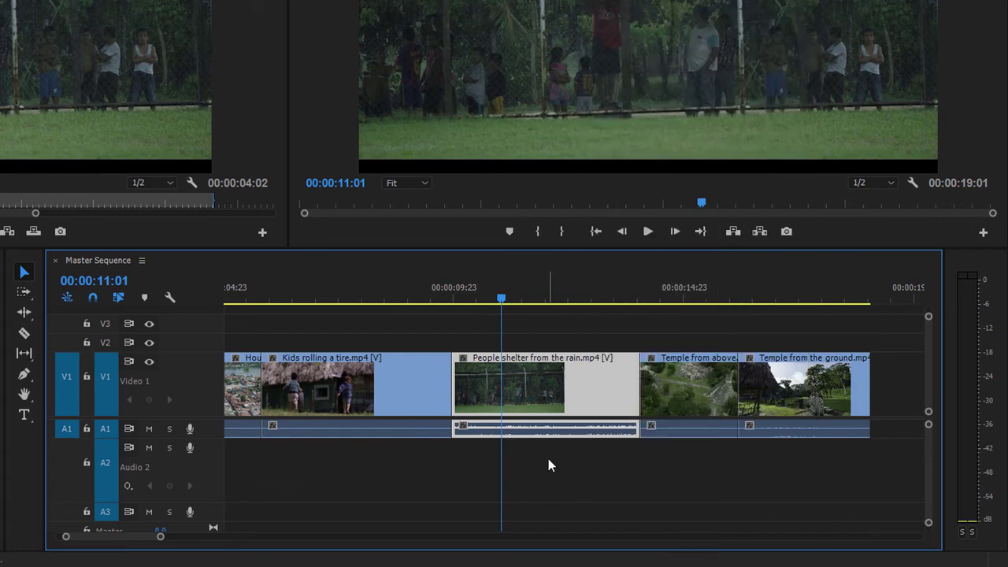
Razor-split the linked People shelter clip and drag its first piece over the start of 'Kids rolling a tire'
left_click(24, 333)
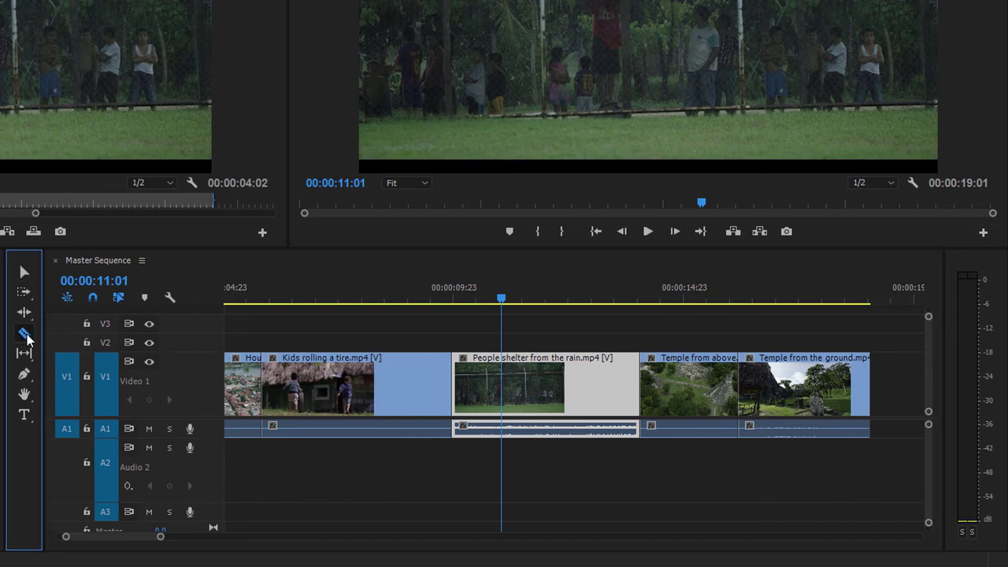
left_click(528, 390)
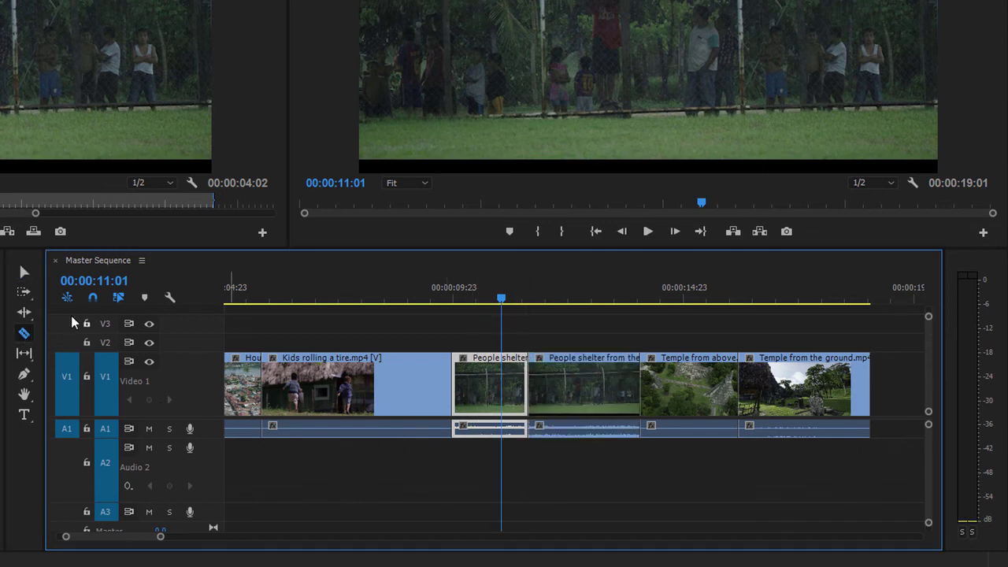
left_click(25, 271)
left_click_drag(485, 392, 307, 391)
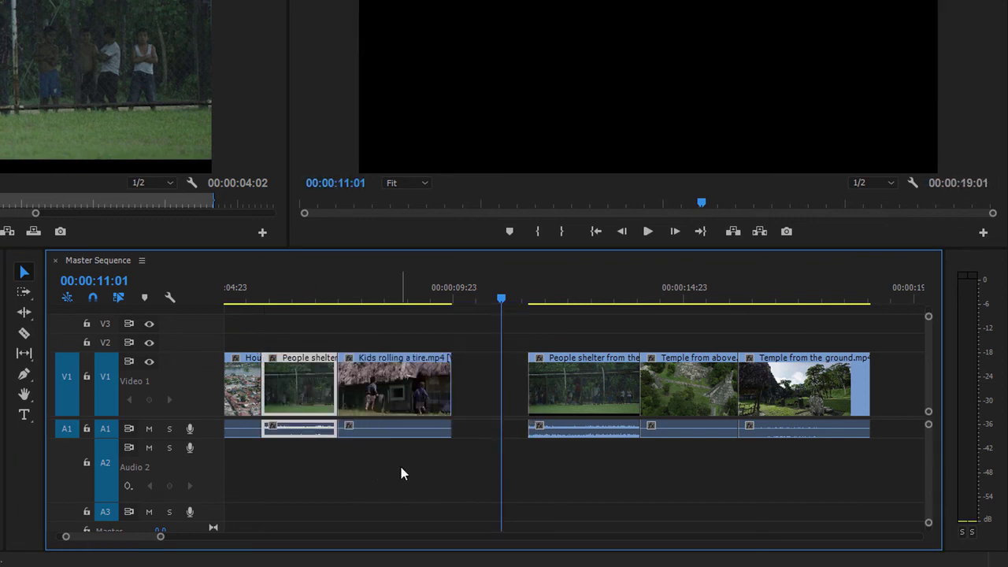